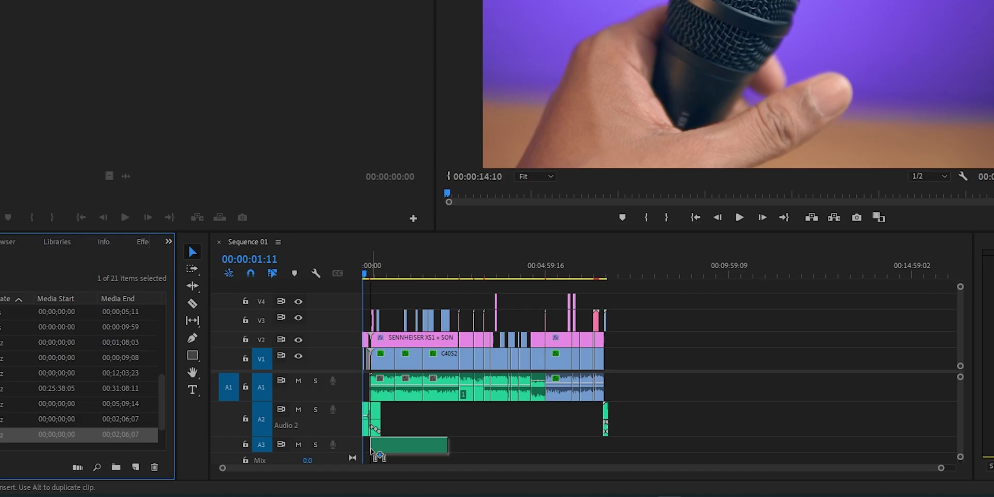
# Step: Place the music clip on audio track A3 and remix it to a target duration of 00:06:40:09
pyautogui.moveTo(365, 274); pyautogui.dragTo(415, 274)
pyautogui.press('d')
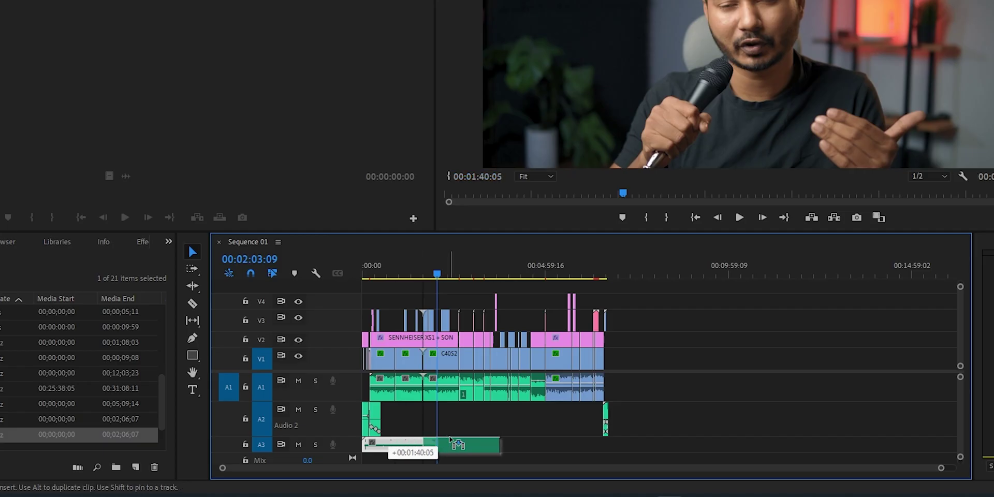
pyautogui.moveTo(385, 443); pyautogui.dragTo(457, 445)
pyautogui.click(457, 445)
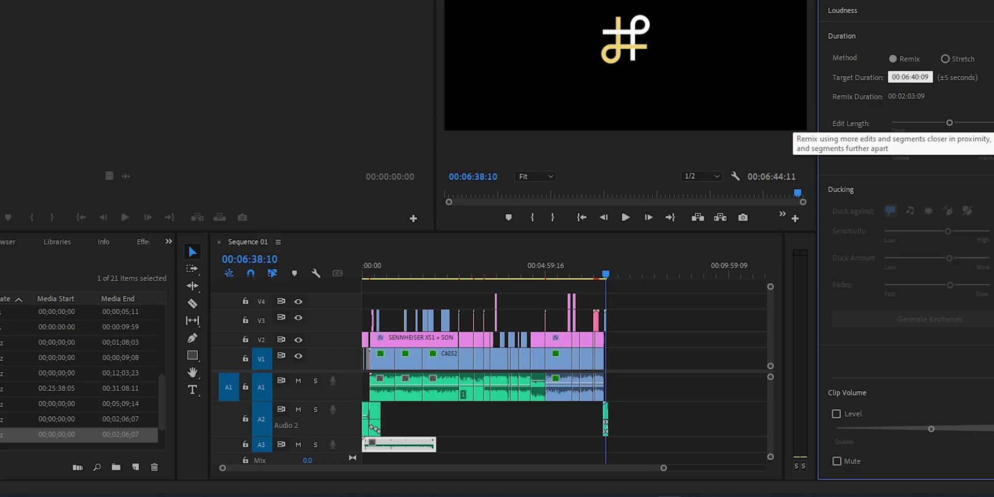
pyautogui.press('Return')
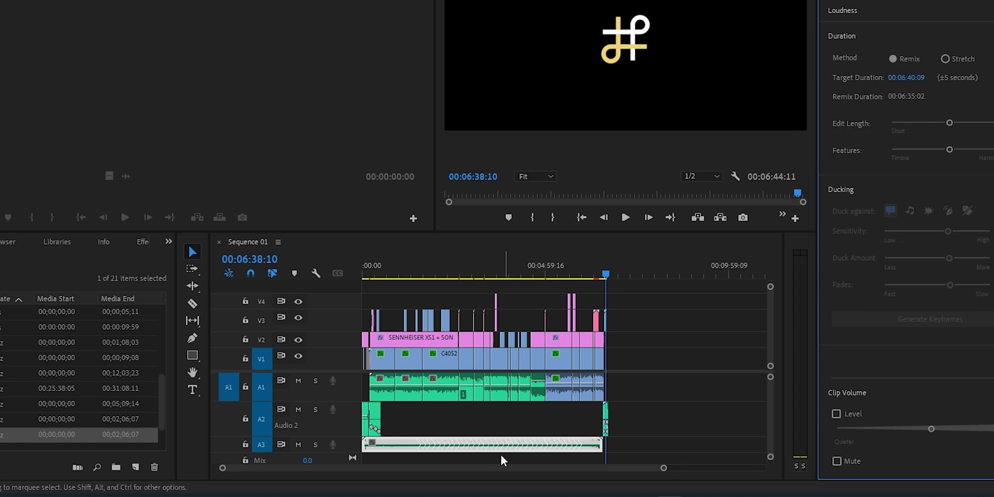
pyautogui.press('=')
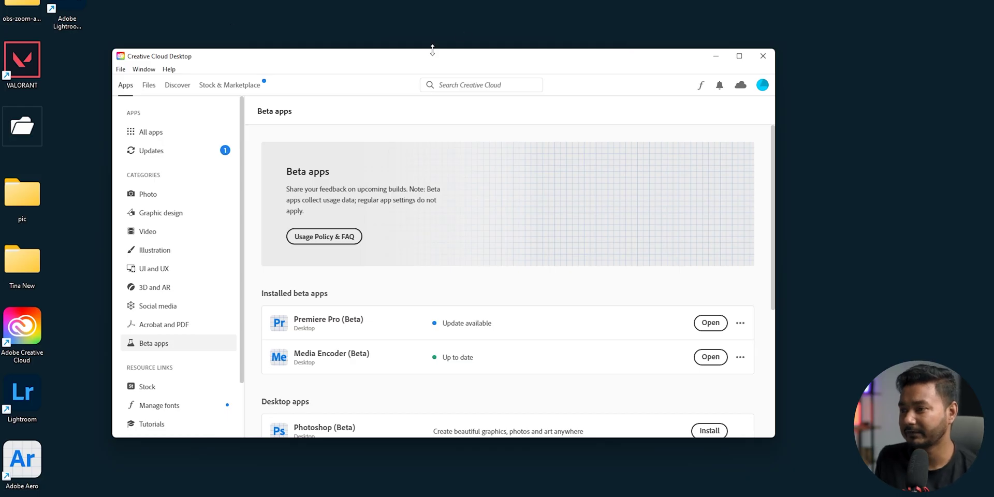
# Step: Switch to Creative Cloud Desktop and look through the list of all apps and the Beta apps category
pyautogui.moveTo(167, 58); pyautogui.dragTo(175, 44)
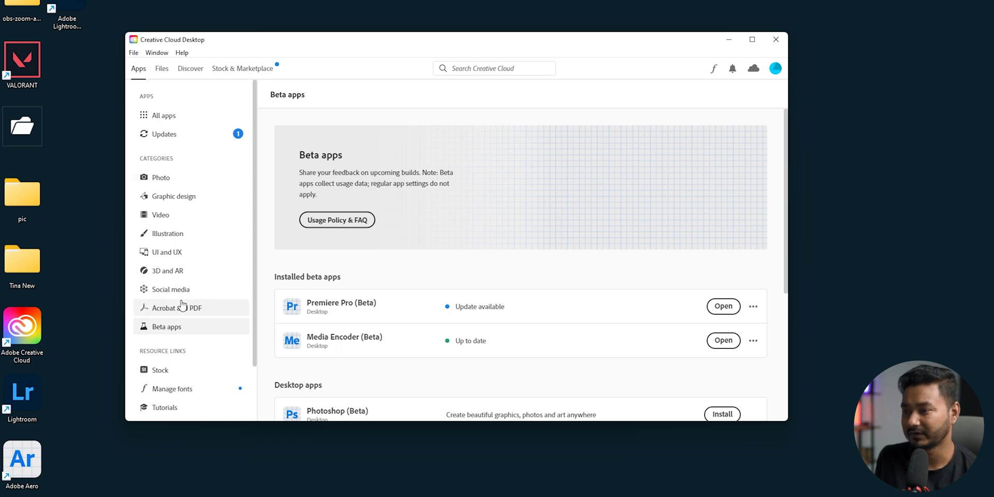
pyautogui.click(162, 115)
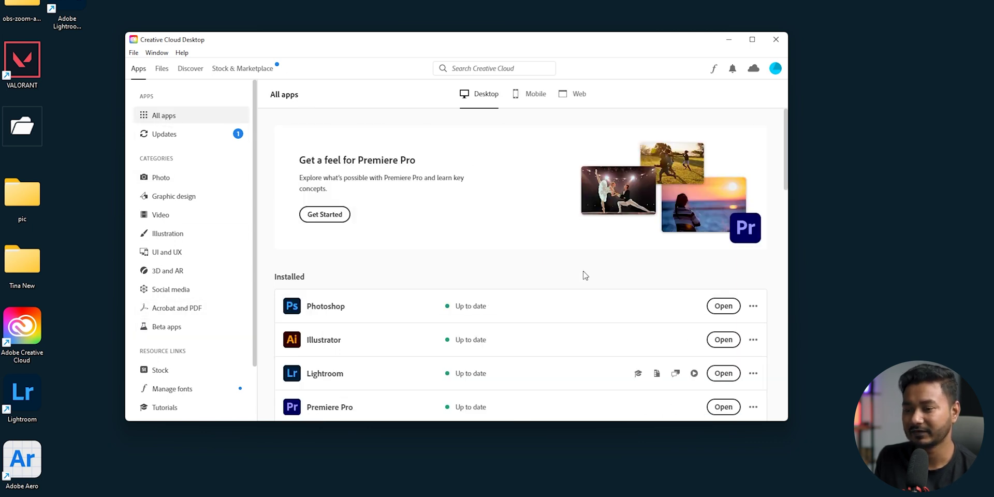
pyautogui.scroll(-3, 463, 349)
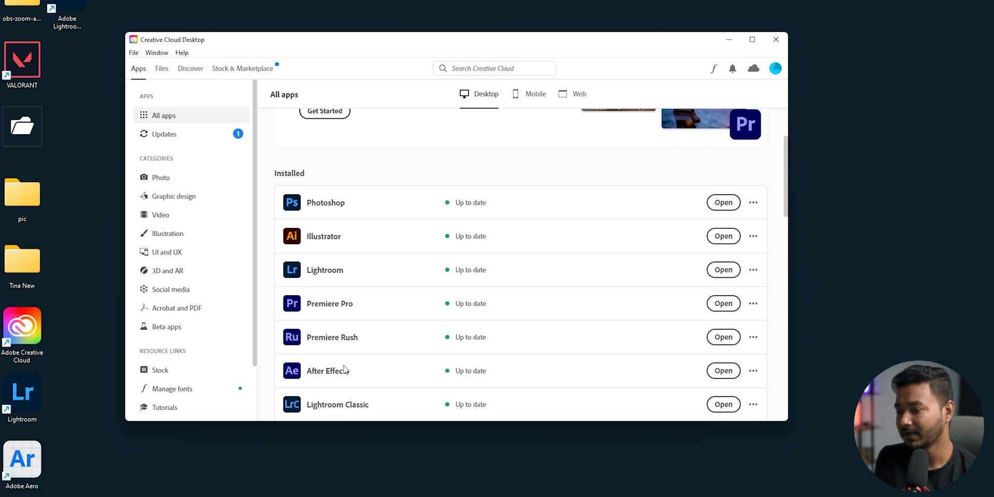
pyautogui.click(165, 328)
pyautogui.scroll(-3, 321, 259)
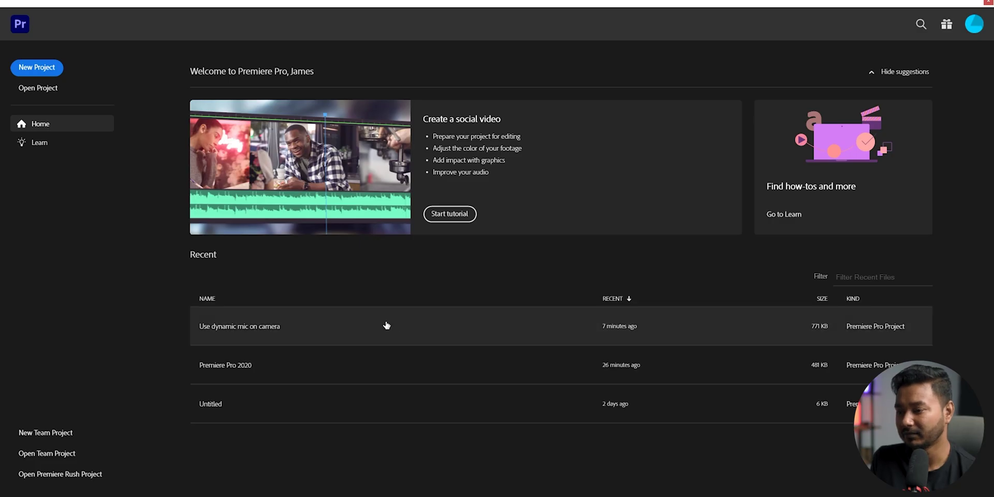
# Step: Open the recent project "Use dynamic mic on camera" in Premiere Pro and import the "ES_Willow Trees - Guustavv" music file
pyautogui.click(351, 333)
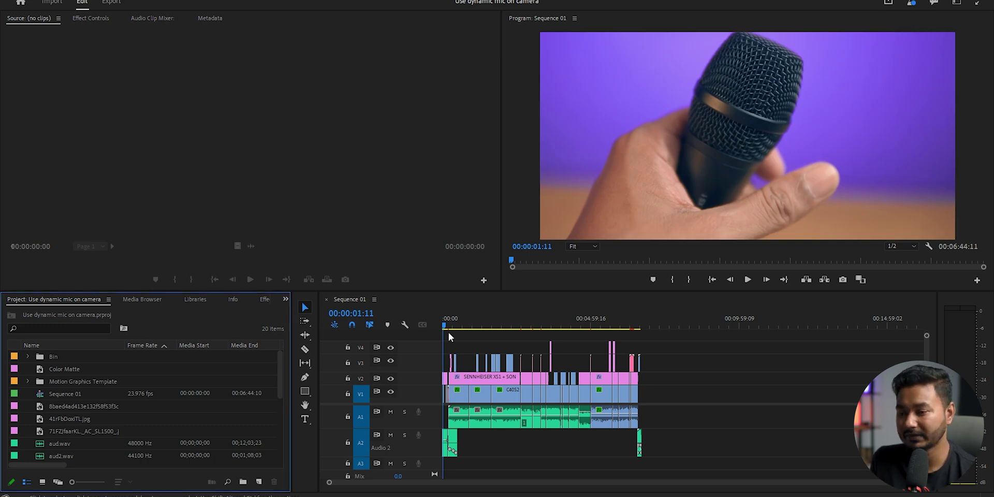
pyautogui.scroll(-4, 185, 414)
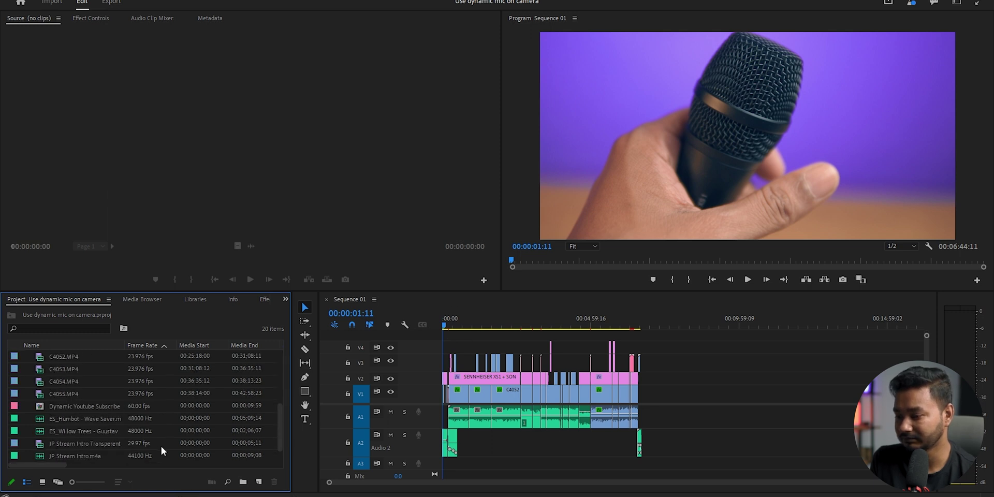
pyautogui.hotkey('alt', 'Tab')
pyautogui.moveTo(643, 207); pyautogui.dragTo(193, 402)
# Step: Place the imported music at the start of audio track A3 and move the playhead to its end at 00:02:03:09
pyautogui.click(79, 452)
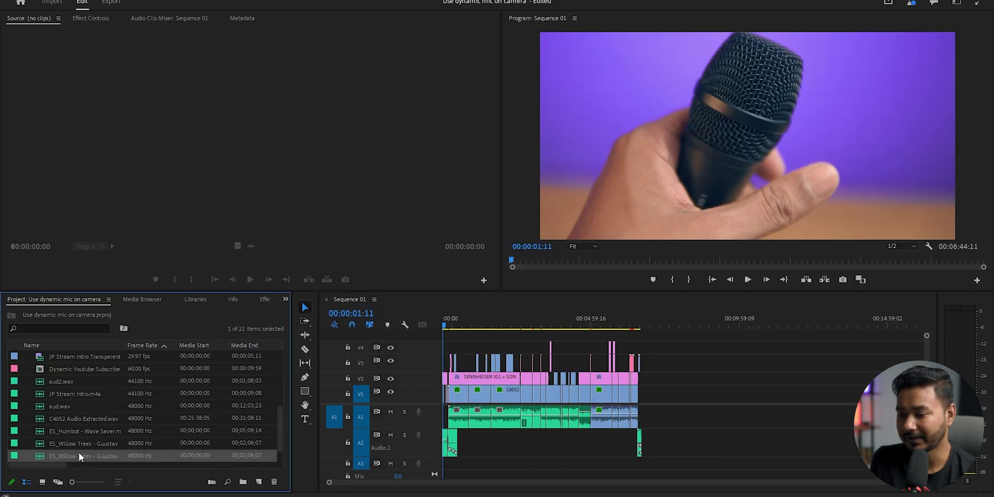
pyautogui.moveTo(74, 456); pyautogui.dragTo(440, 469)
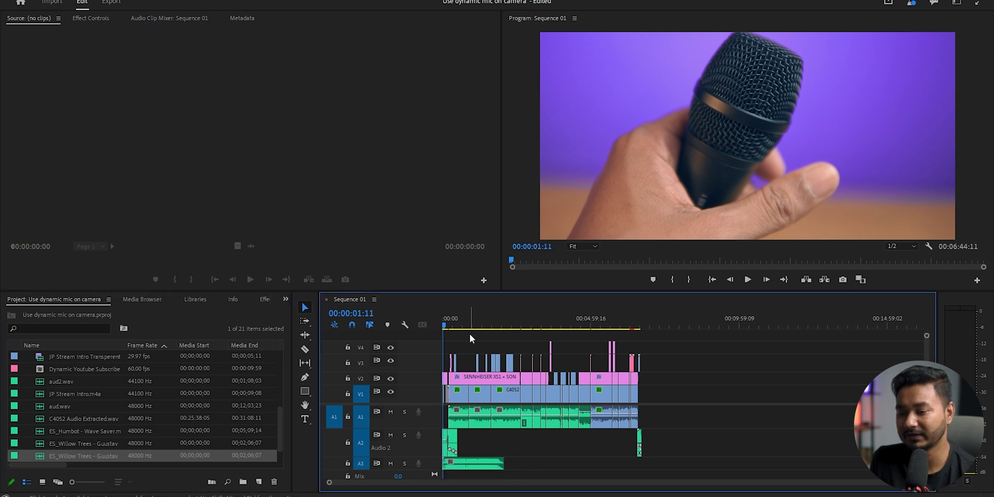
pyautogui.moveTo(471, 327); pyautogui.dragTo(503, 327)
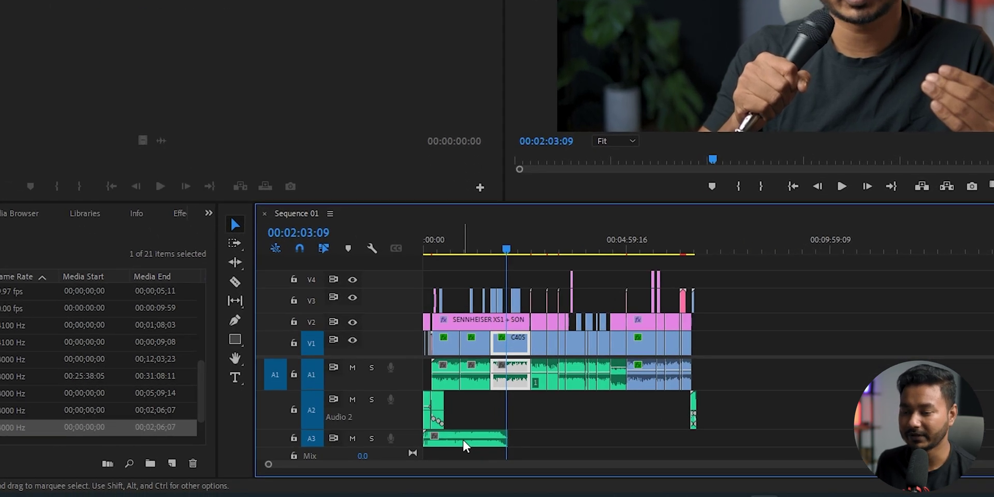
# Step: Try to extend the music by duplicating the clip along track A3, and delete the copies
pyautogui.moveTo(470, 464); pyautogui.dragTo(591, 439)
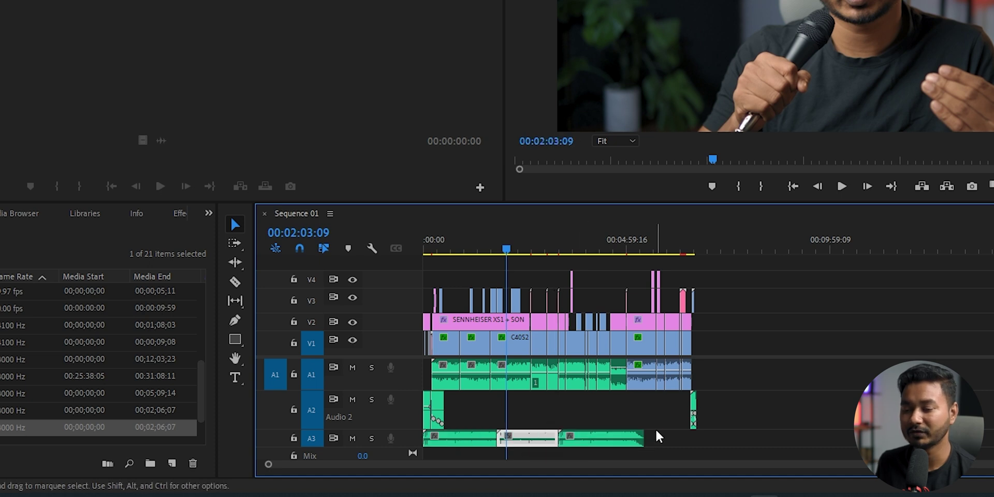
pyautogui.moveTo(657, 443); pyautogui.dragTo(502, 464)
pyautogui.press('Delete')
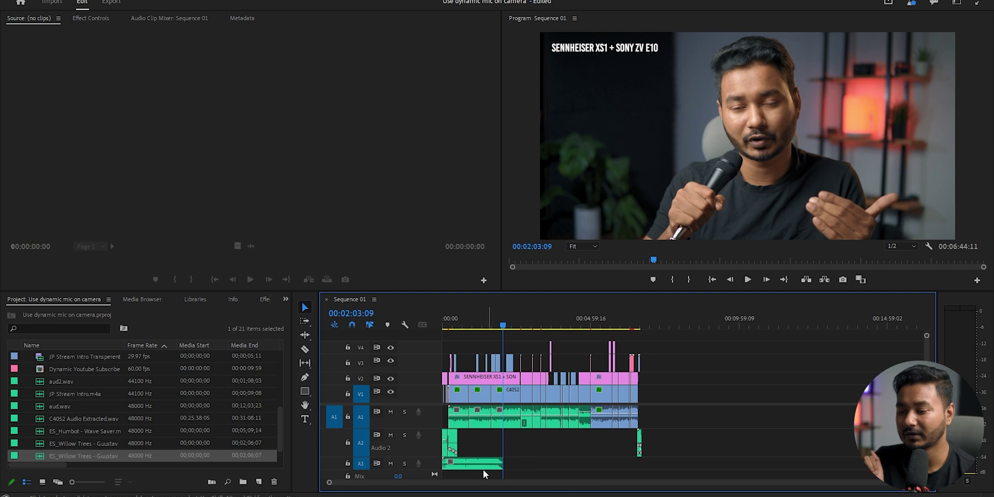
# Step: Show the Essential Sound settings for the A3 music clip, assign it the Music type and enable Duration with the Remix method
pyautogui.click(481, 468)
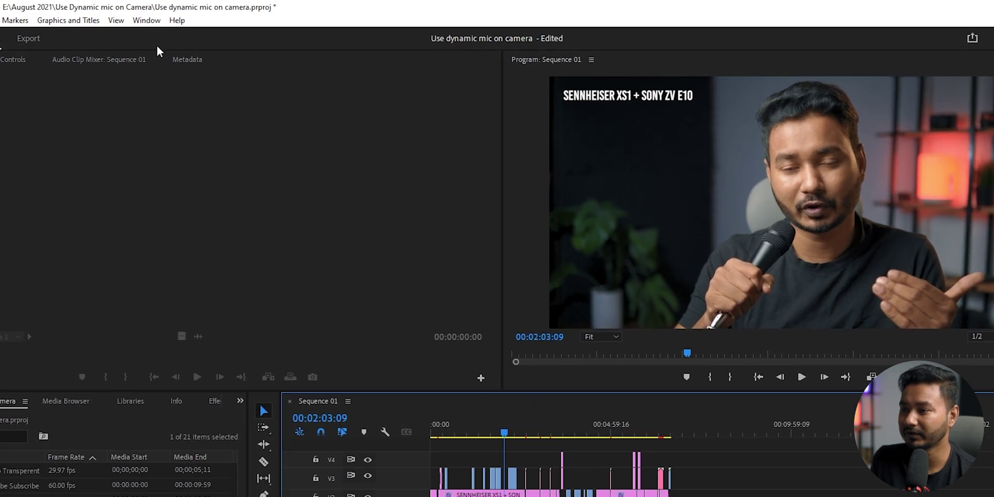
pyautogui.click(145, 20)
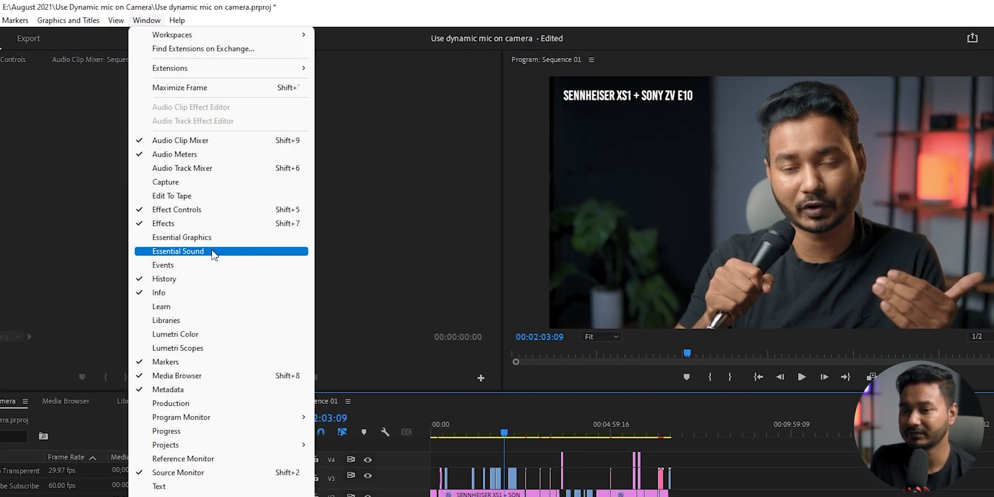
pyautogui.click(211, 251)
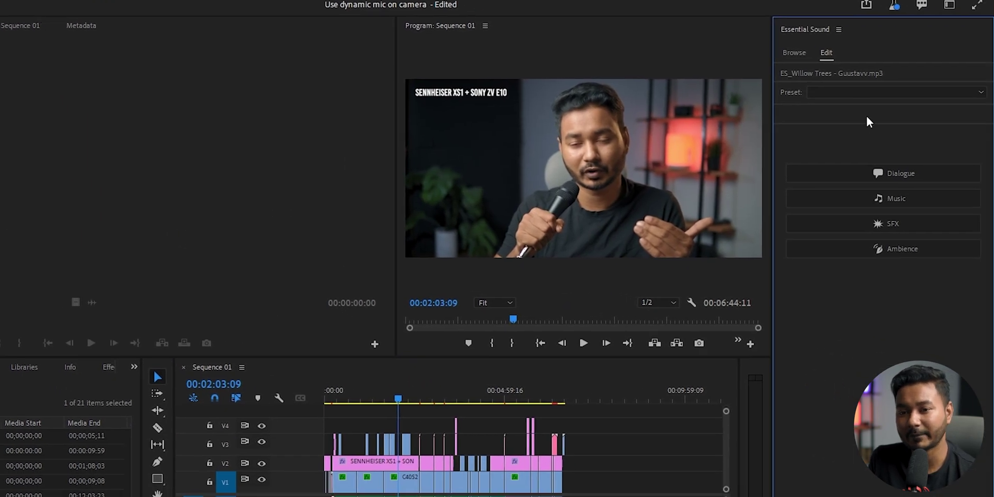
pyautogui.click(371, 481)
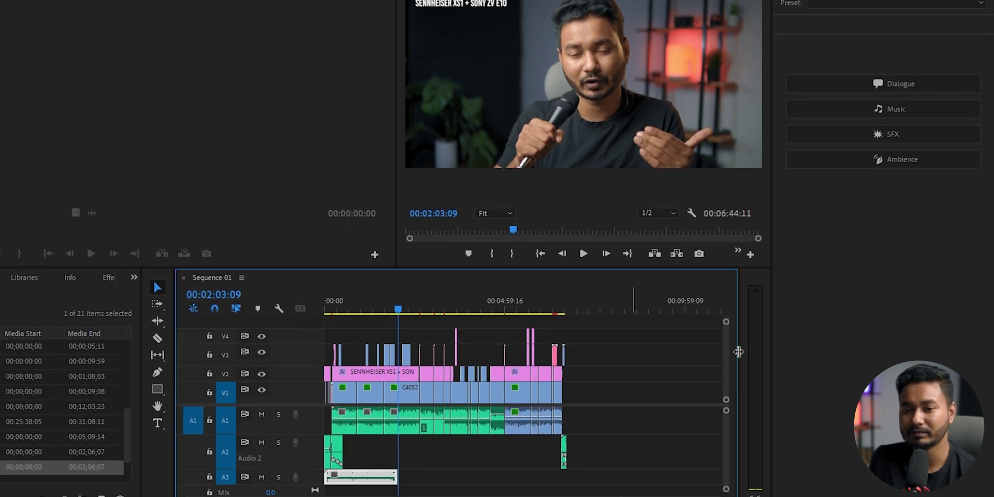
pyautogui.click(895, 109)
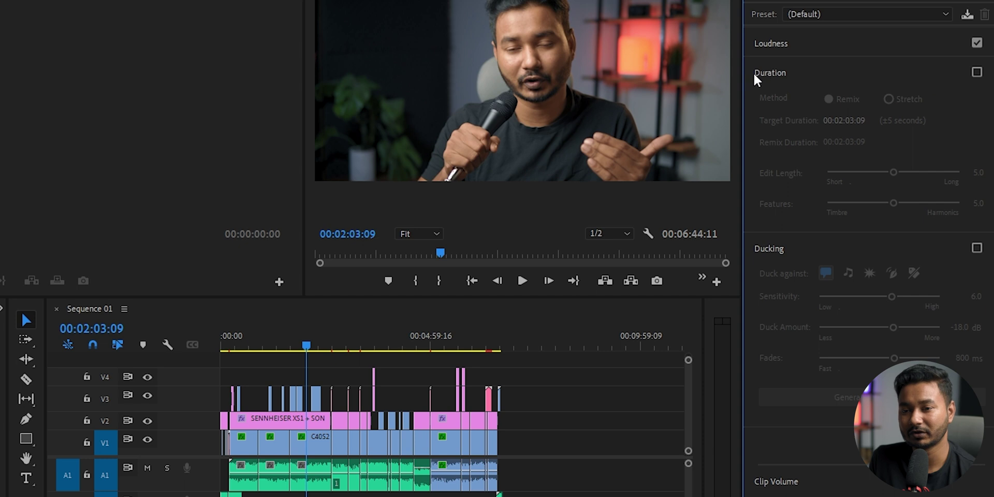
pyautogui.click(977, 73)
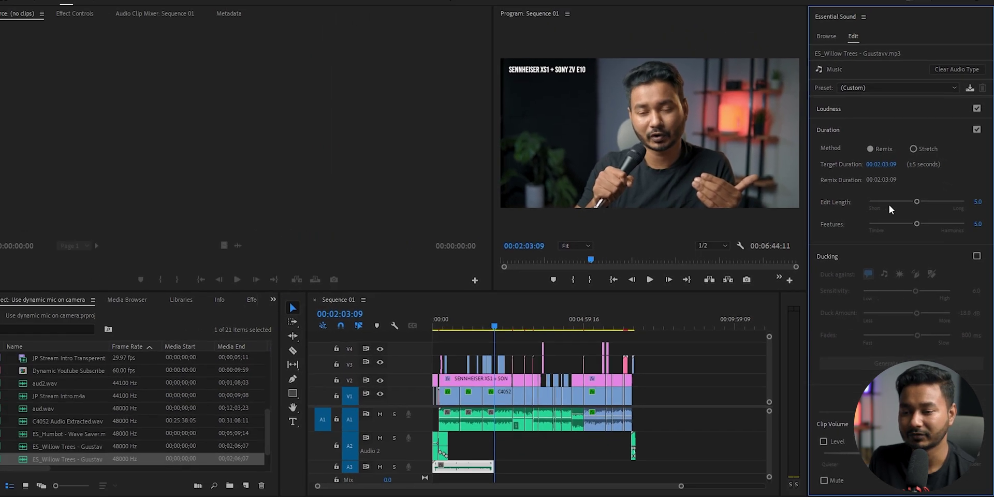
# Step: Move the playhead to the video's end at 00:06:38:10 and set the music clip's target duration to 00:06:40:09
pyautogui.moveTo(616, 327); pyautogui.dragTo(639, 328)
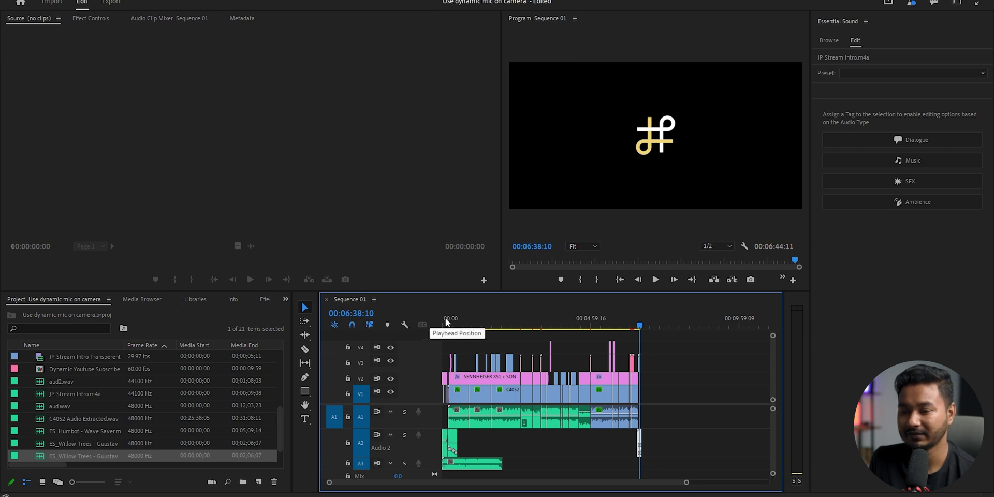
pyautogui.click(480, 466)
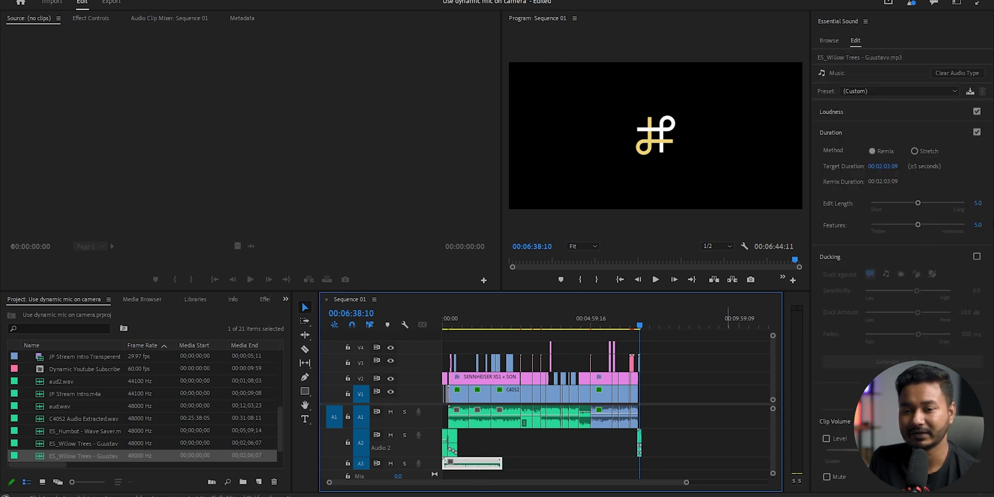
pyautogui.click(880, 167)
pyautogui.click(883, 167)
pyautogui.press('BackSpace')
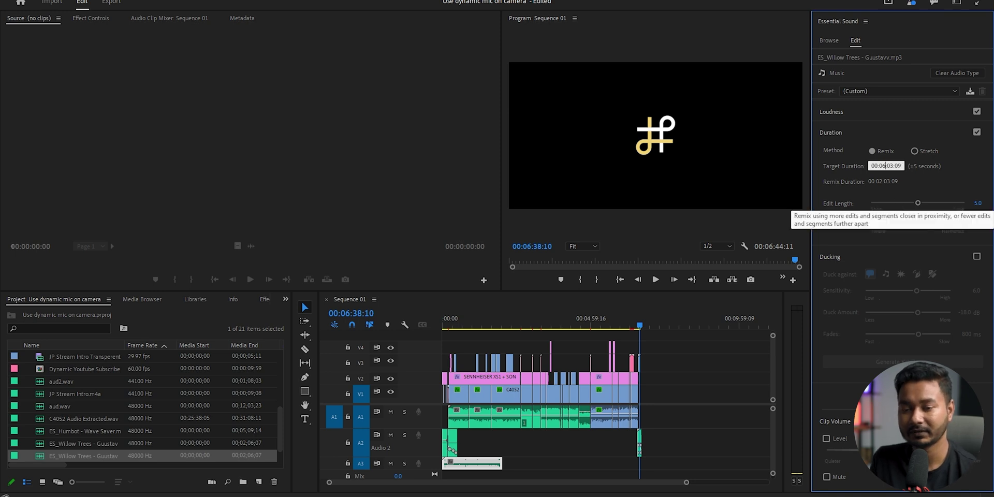
pyautogui.press('BackSpace')
pyautogui.write('40')
pyautogui.press('Return')
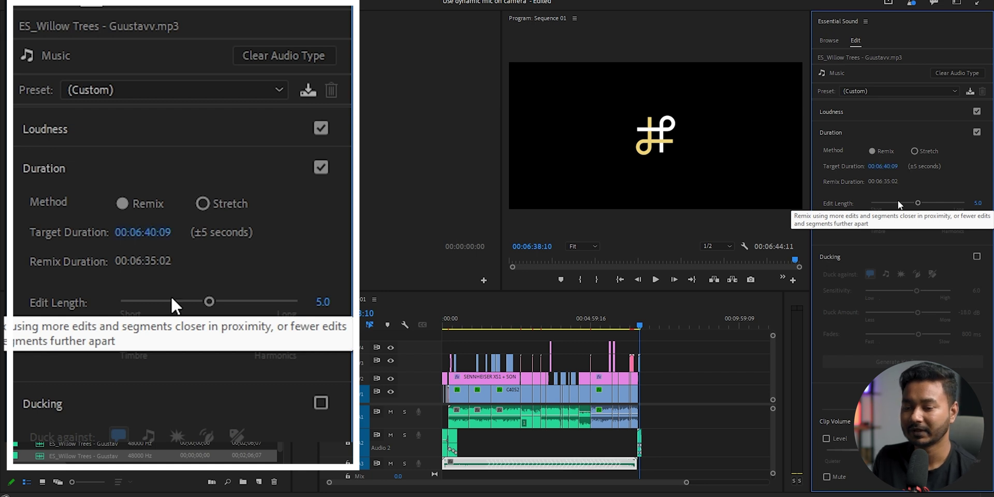
# Step: Enlarge the timeline and the music track's waveform to examine the remixed clip around 00:03:04:20
pyautogui.keyDown('alt'); pyautogui.scroll(5, 538, 469); pyautogui.keyUp('alt')
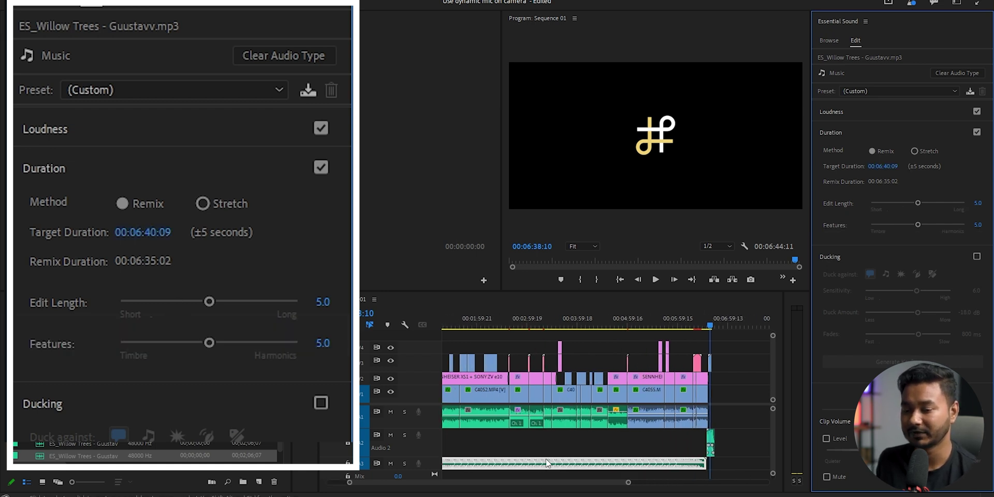
pyautogui.click(490, 335)
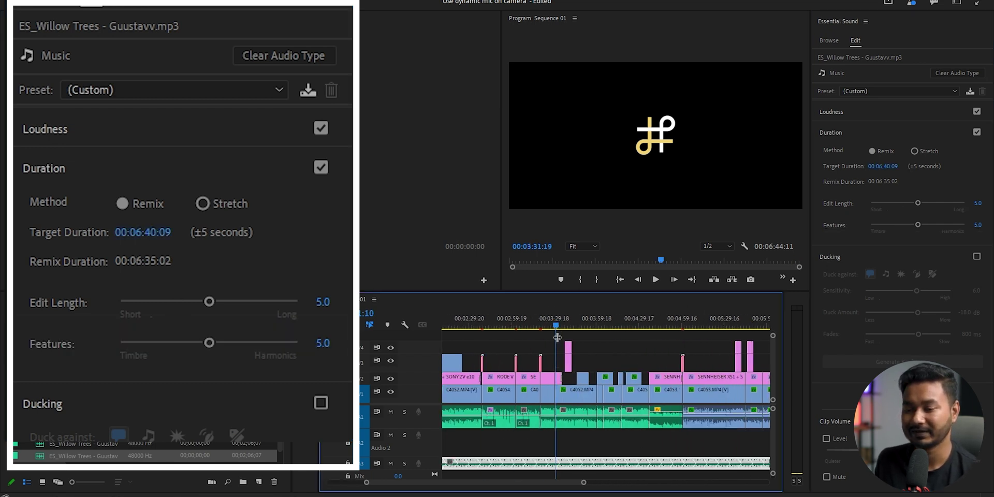
pyautogui.keyDown('alt'); pyautogui.scroll(5, 516, 477); pyautogui.keyUp('alt')
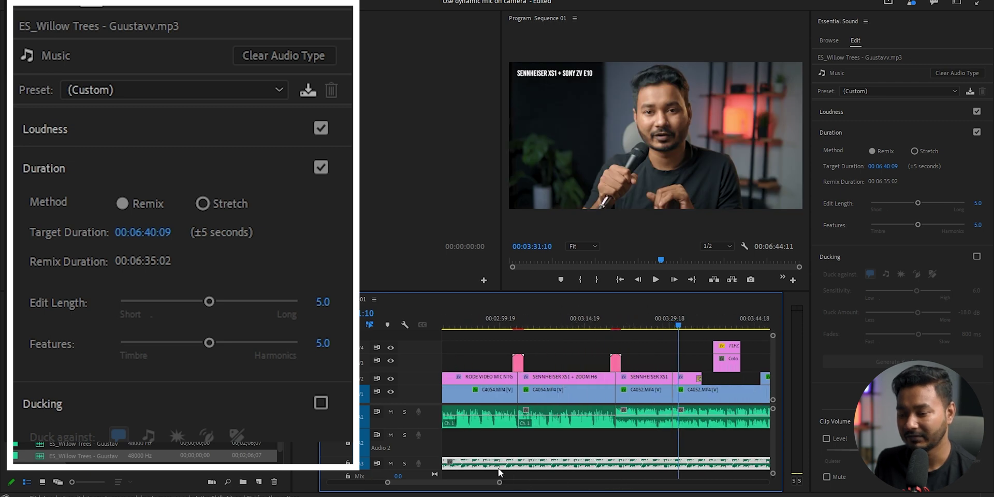
pyautogui.doubleClick(433, 465)
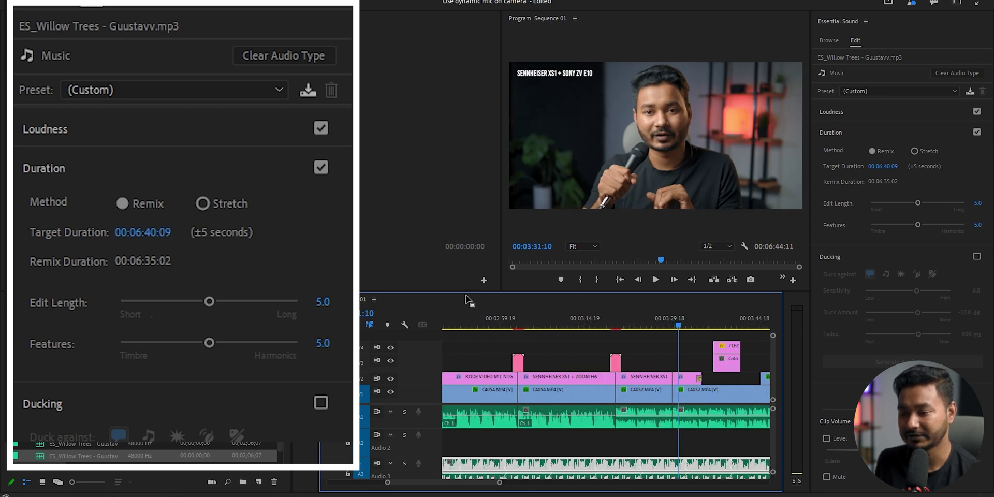
pyautogui.moveTo(468, 290); pyautogui.dragTo(467, 207)
pyautogui.keyDown('alt'); pyautogui.scroll(4, 526, 440); pyautogui.keyUp('alt')
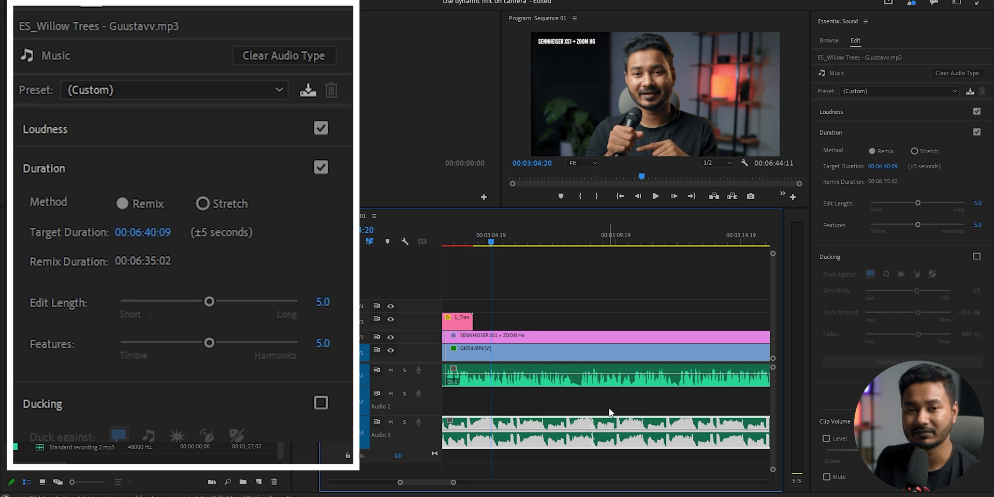
# Step: Play the remixed music from 00:03:04:20 to check the transition, and stop at 00:03:12:22
pyautogui.press('space')
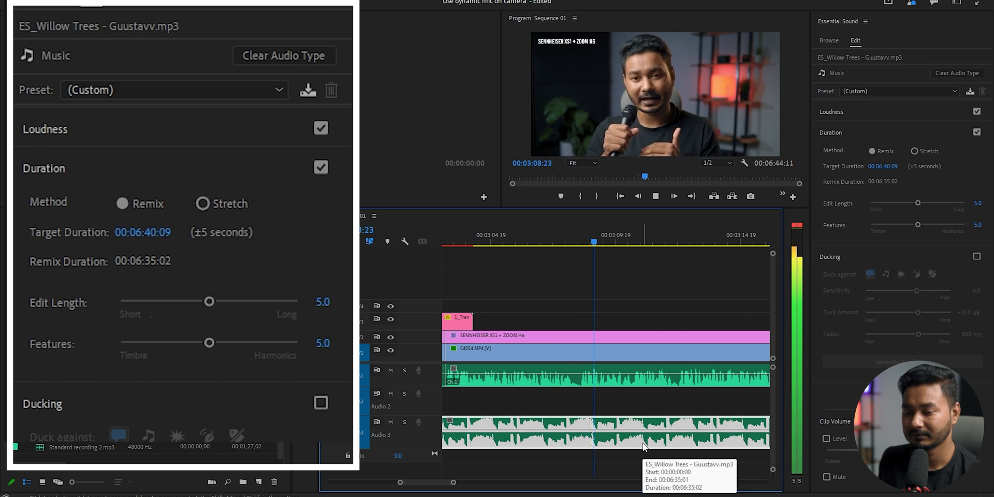
pyautogui.scroll(-5, 642, 447)
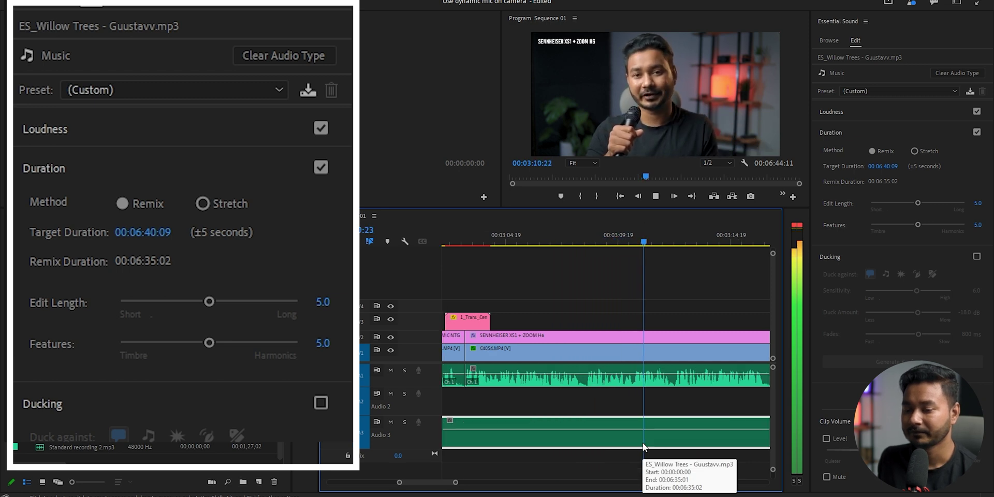
pyautogui.press('-')
pyautogui.press('space')
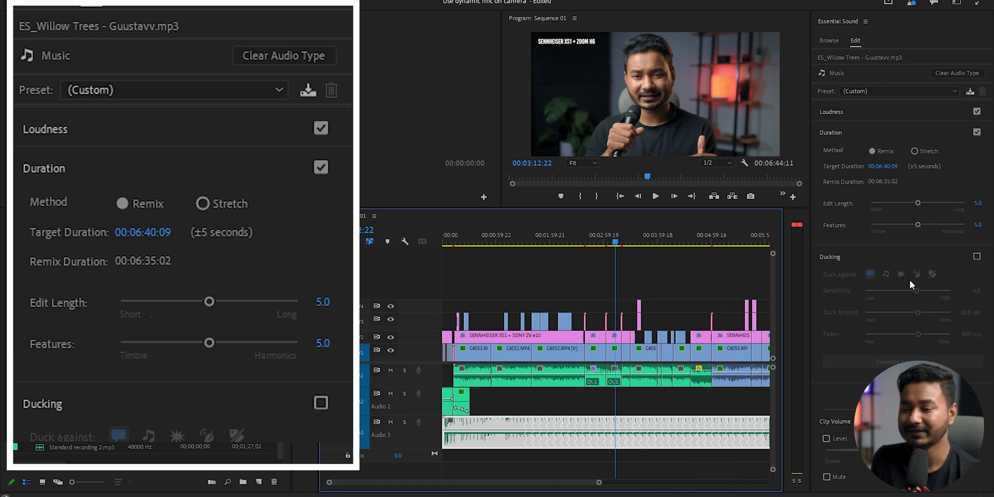
# Step: Shorten the music clip's target duration to 00:05:53:09 and further to 00:04:38:20
pyautogui.click(899, 171)
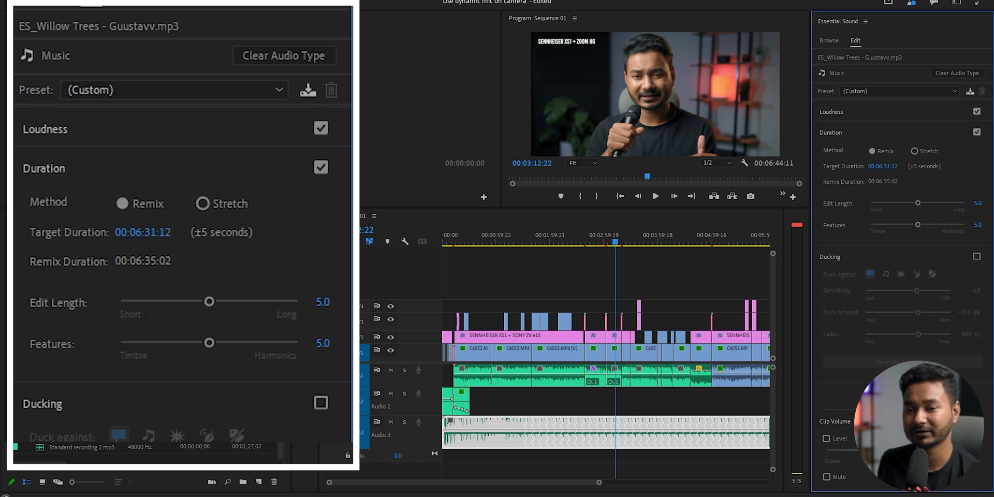
pyautogui.moveTo(884, 167); pyautogui.dragTo(875, 166)
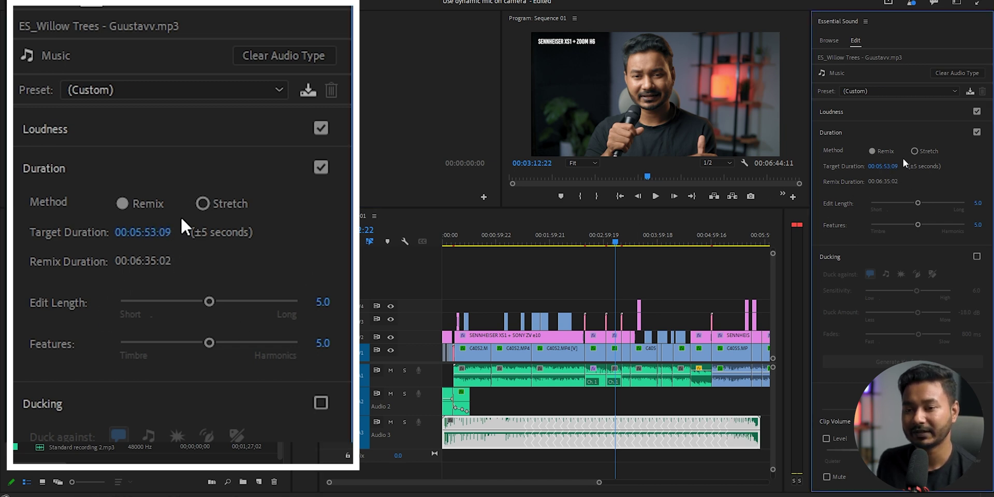
pyautogui.moveTo(882, 166); pyautogui.dragTo(926, 195)
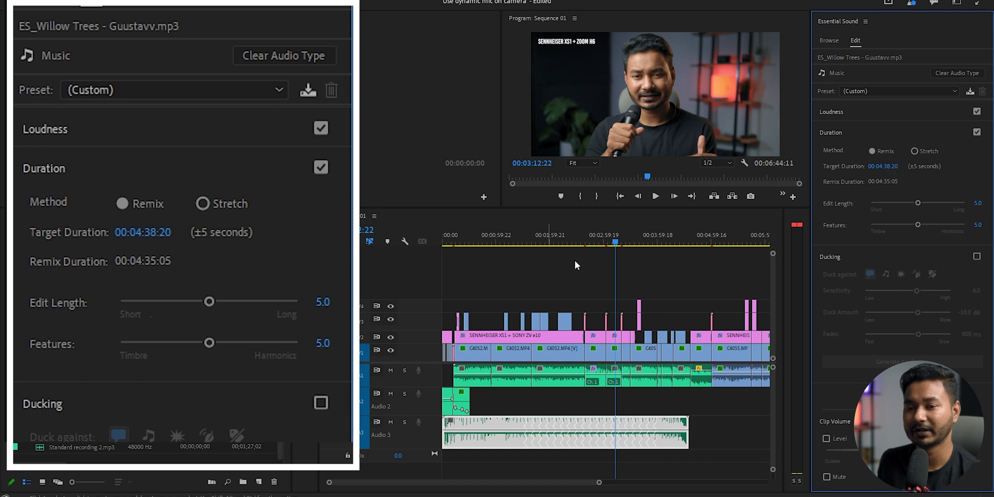
# Step: Set the music clip's remix target duration to 00:01:38:20
pyautogui.click(883, 167)
pyautogui.click(879, 166)
pyautogui.write('1:')
pyautogui.press('Return')
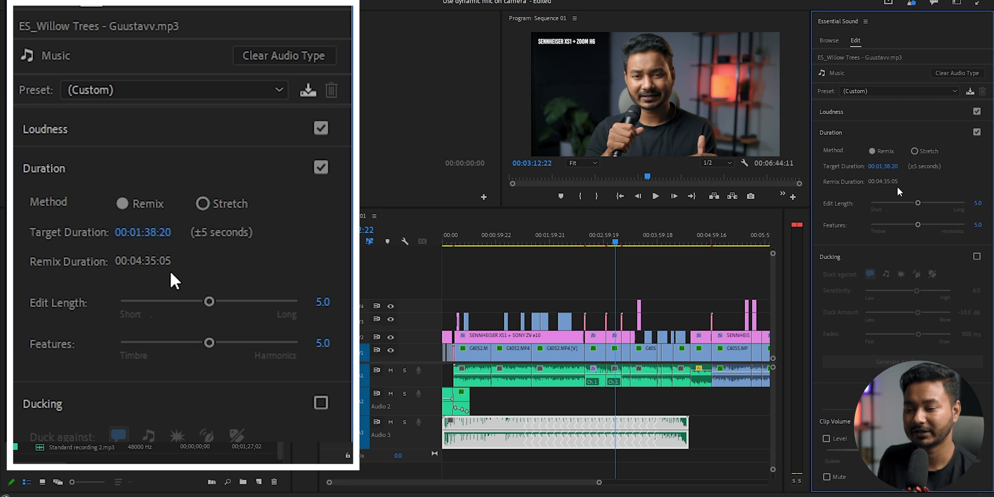
# Step: Move the playhead to 00:00:20:18 and raise the music remix's Features value to 6.3, toward Harmonics
pyautogui.moveTo(483, 242); pyautogui.dragTo(461, 259)
pyautogui.press('=')
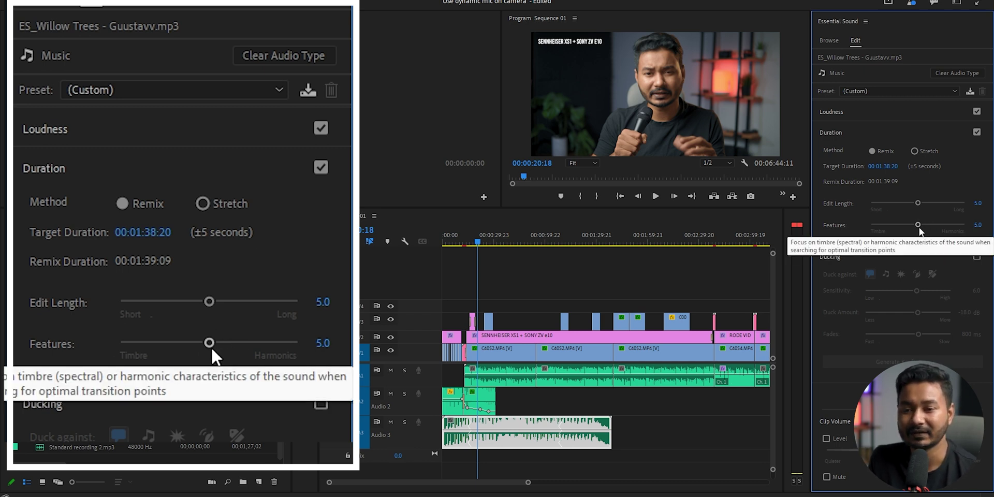
pyautogui.moveTo(917, 225); pyautogui.dragTo(931, 228)
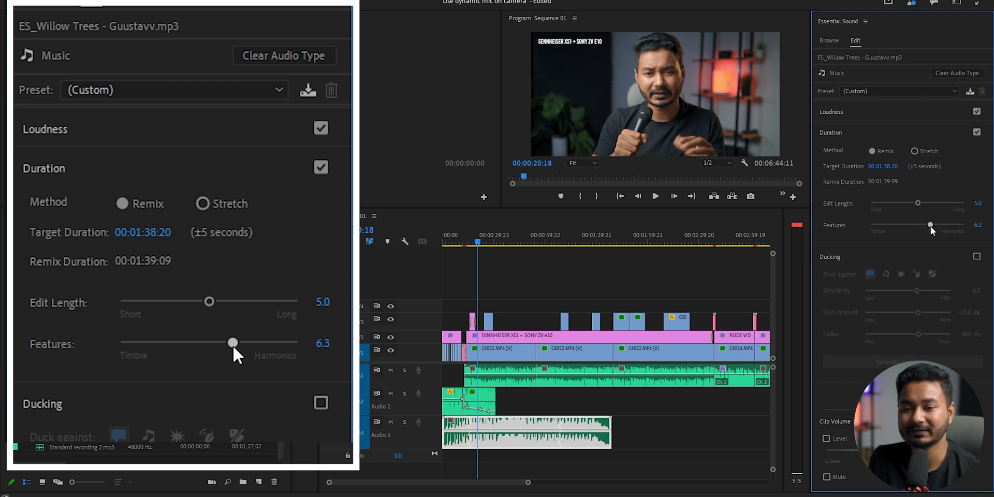